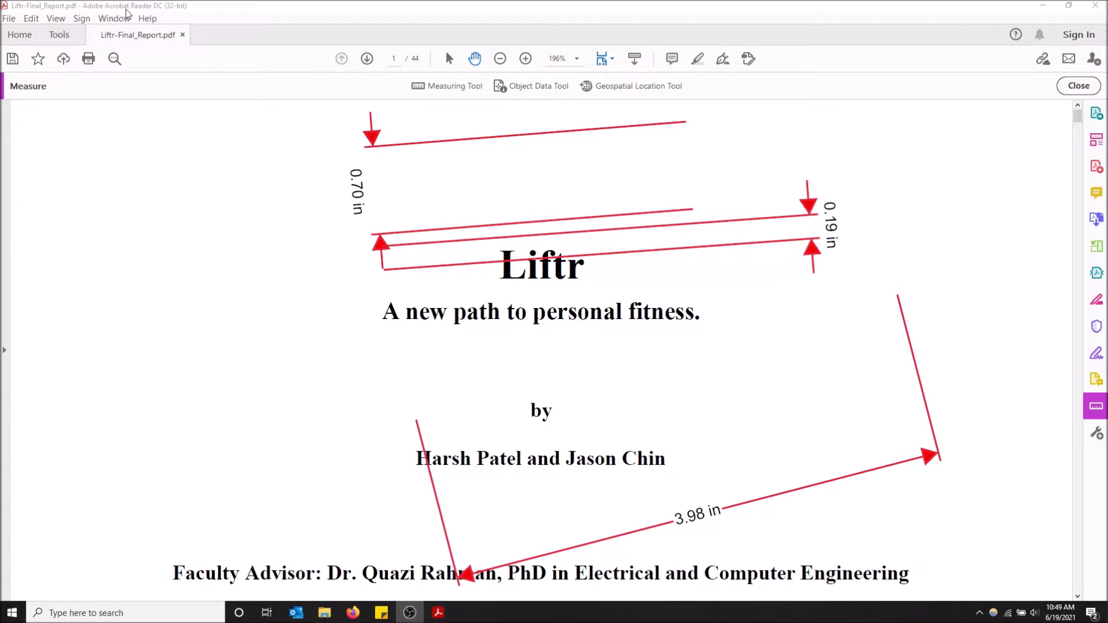
- Minimize the annotated Liftr report window in Acrobat Reader
click(1043, 5)
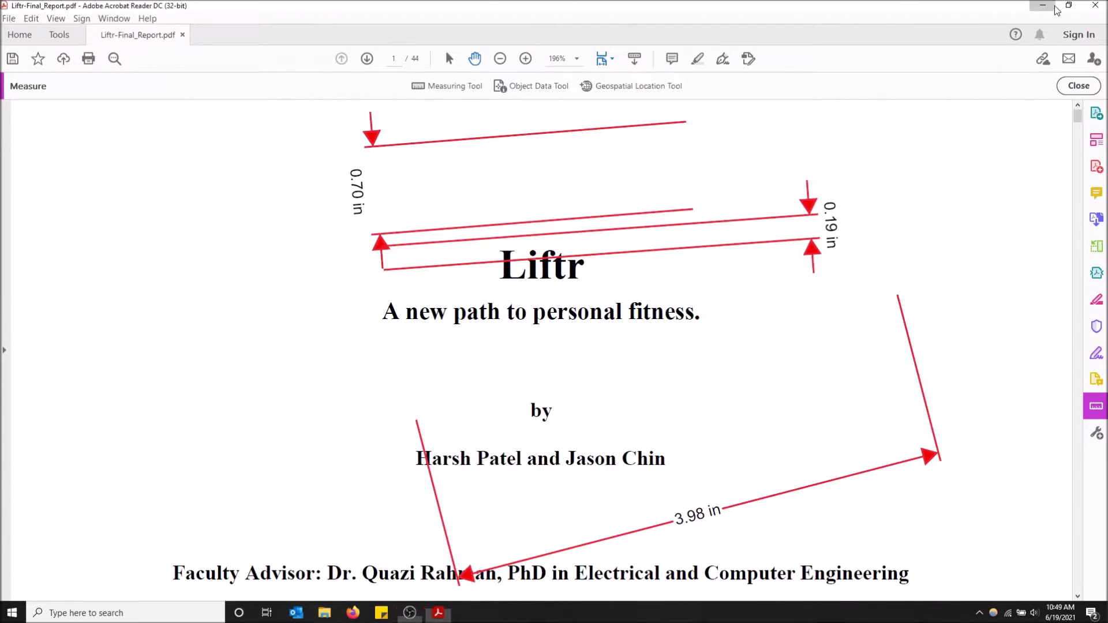
- Bring up Firefox and reopen the get.adobe.com Acrobat Reader download page
click(351, 613)
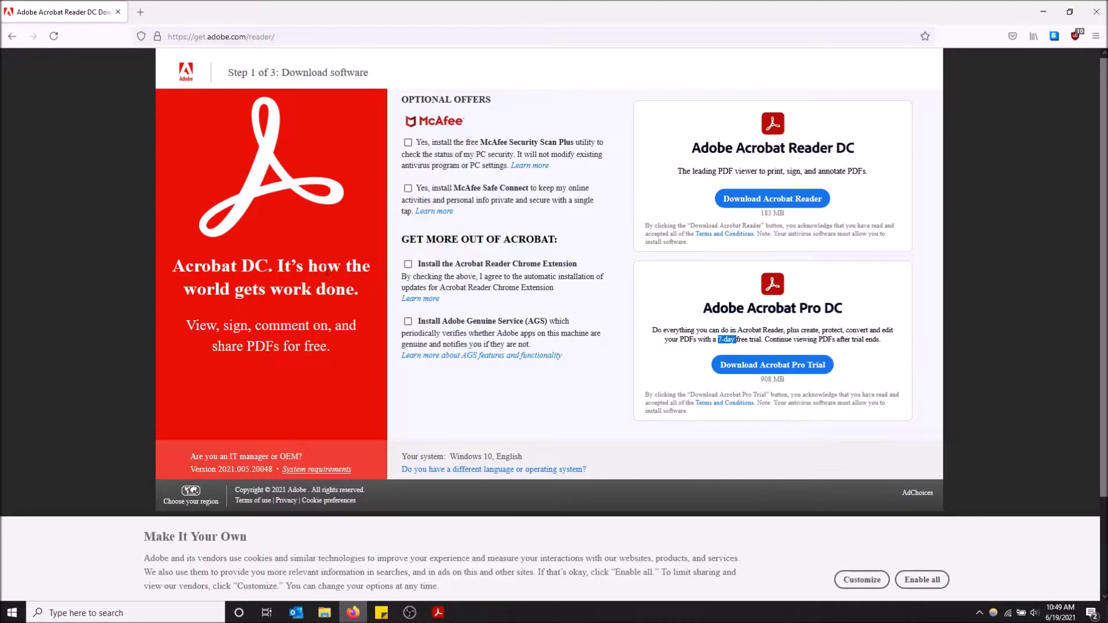
click(11, 36)
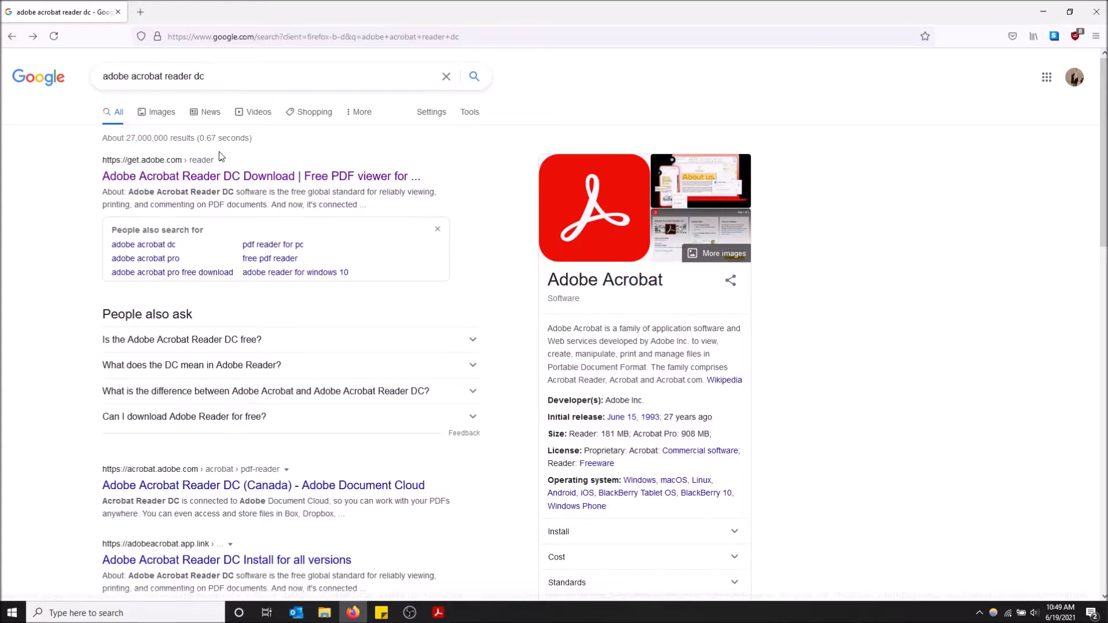
click(280, 179)
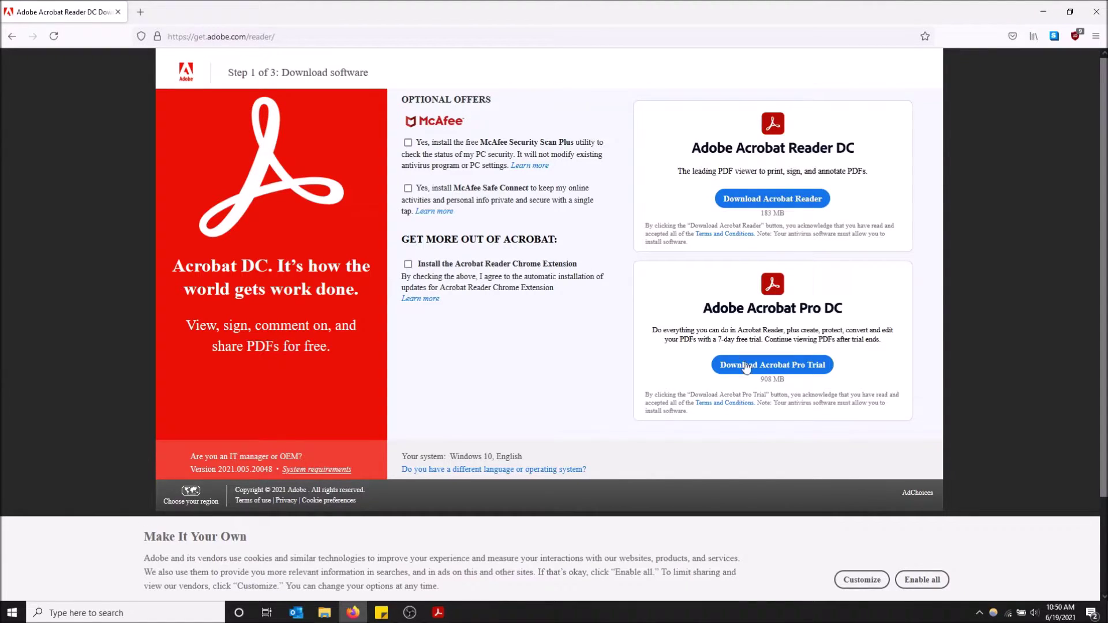
- Highlight the 7-day free trial text, close Firefox, and relaunch Acrobat Reader DC
drag(703, 340, 806, 338)
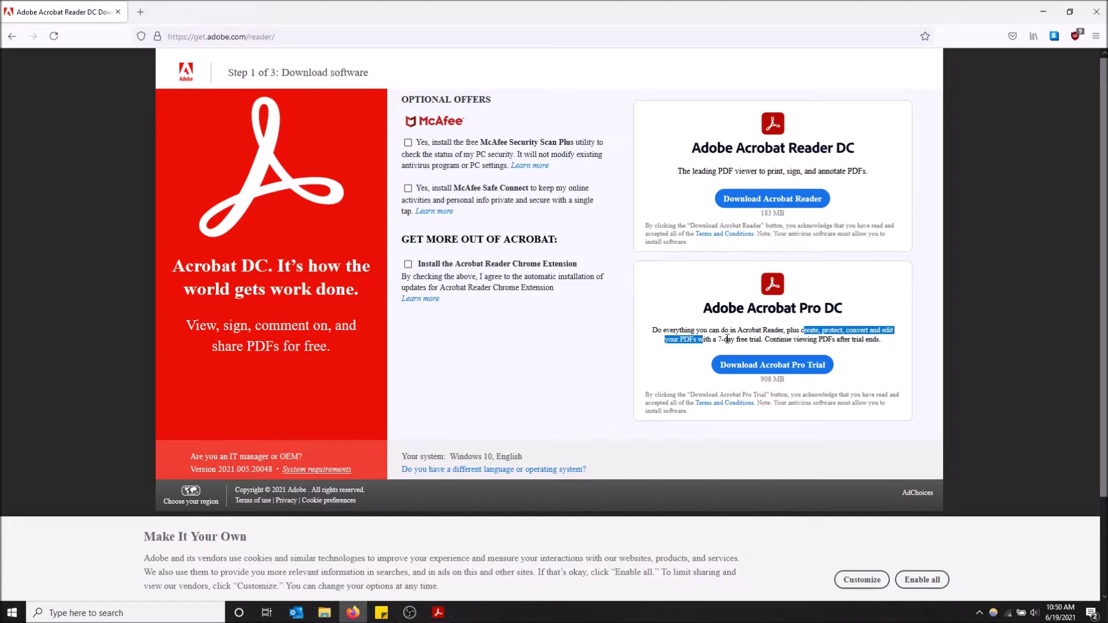
drag(715, 339, 757, 339)
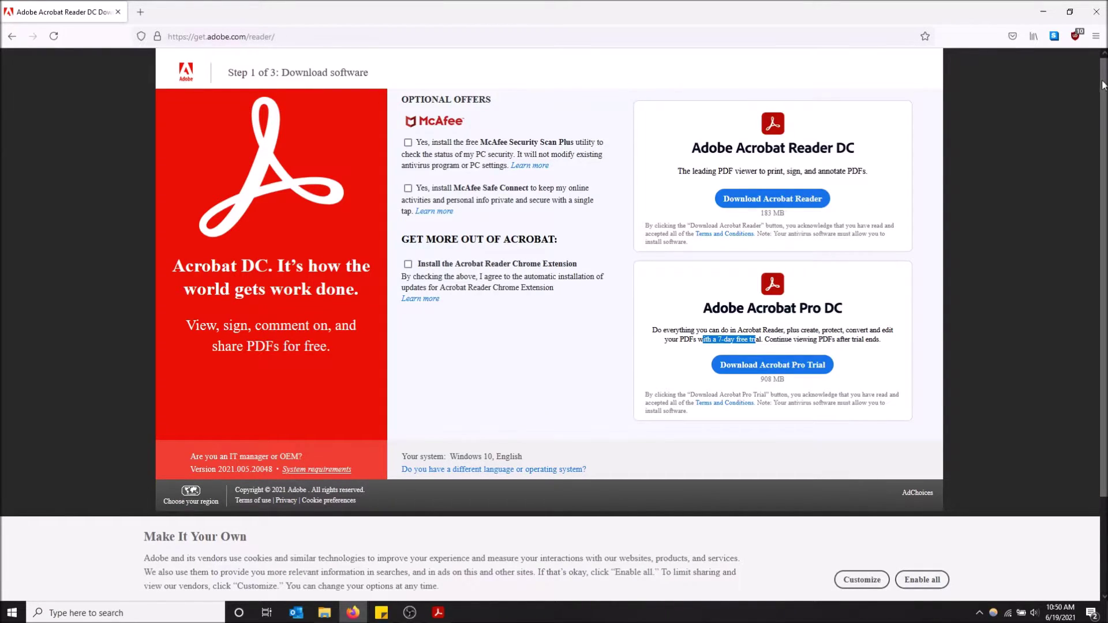
click(1096, 11)
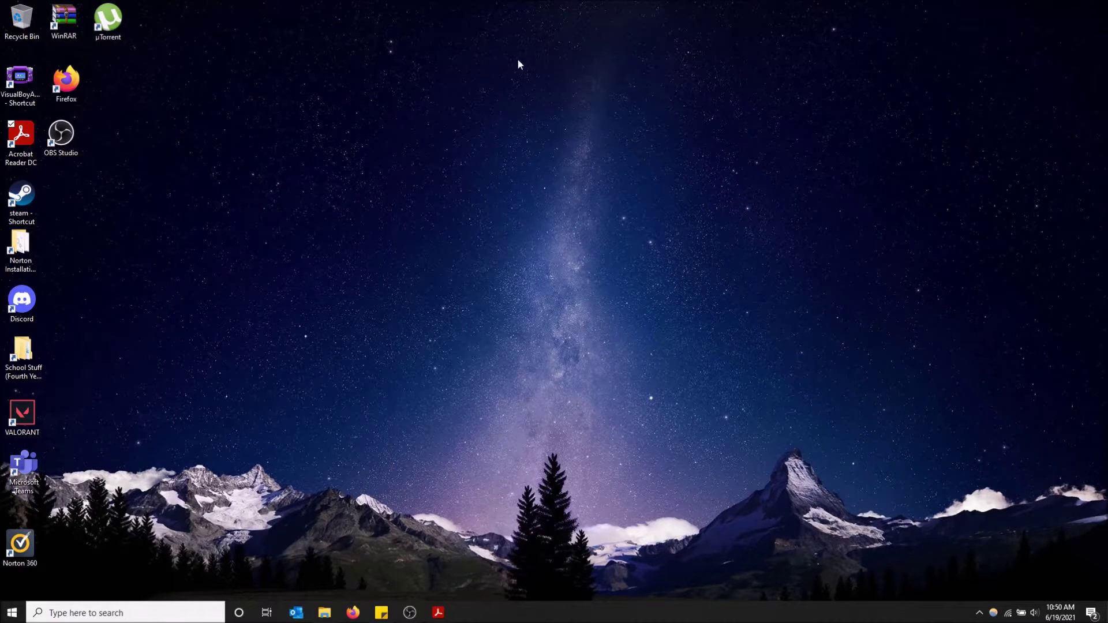
double_click(20, 134)
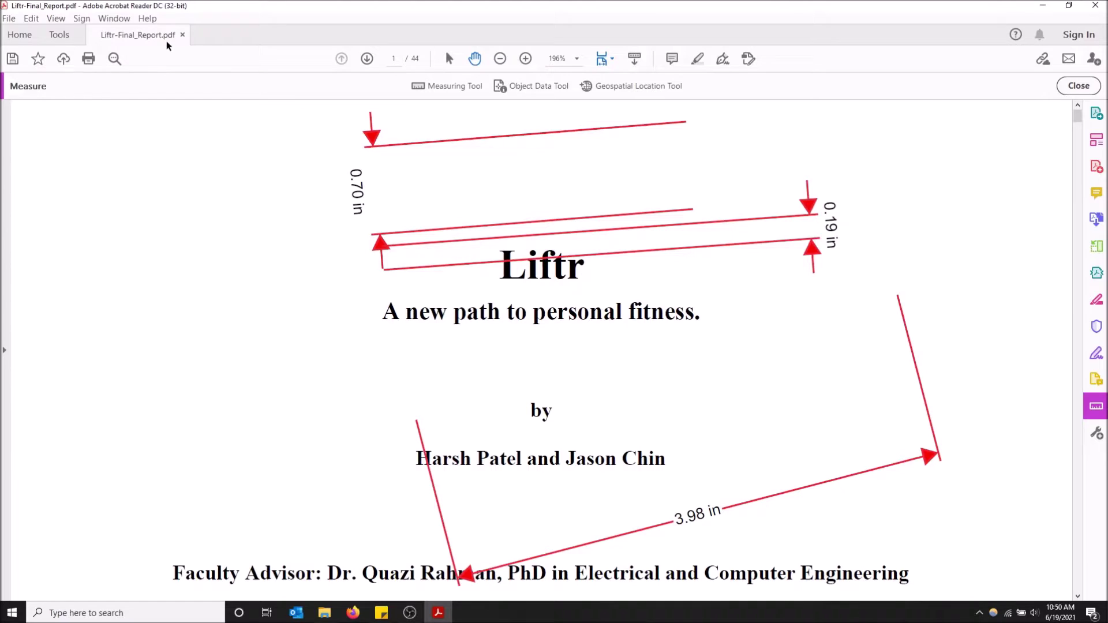
- Close the report without saving, reopen Liftr-Final_Report from Recent, and collapse the tools pane
click(182, 34)
click(608, 333)
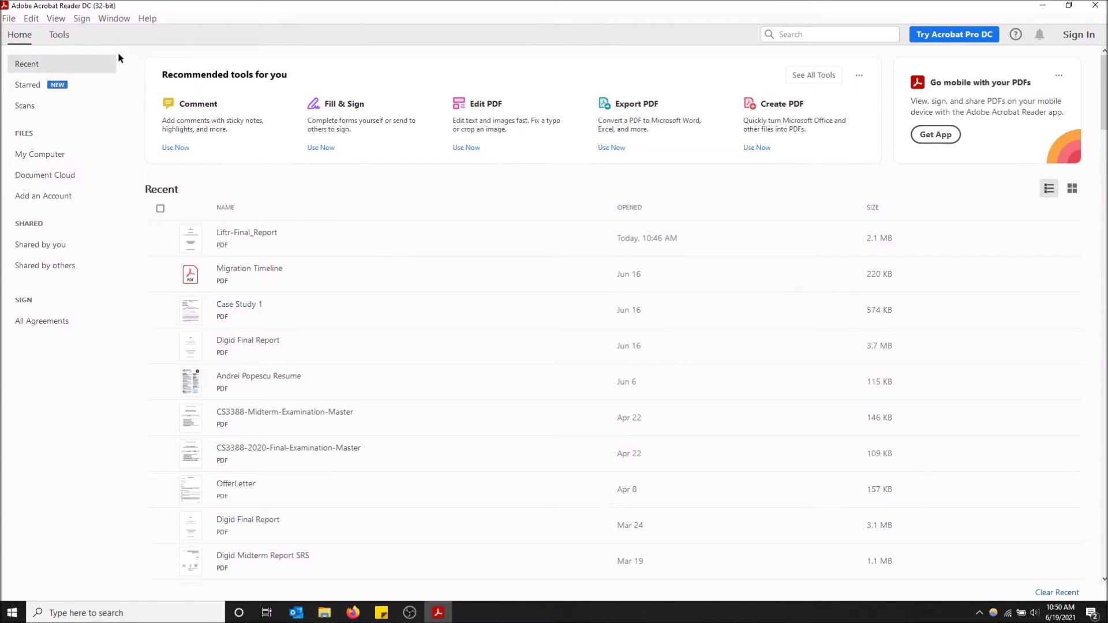
click(19, 23)
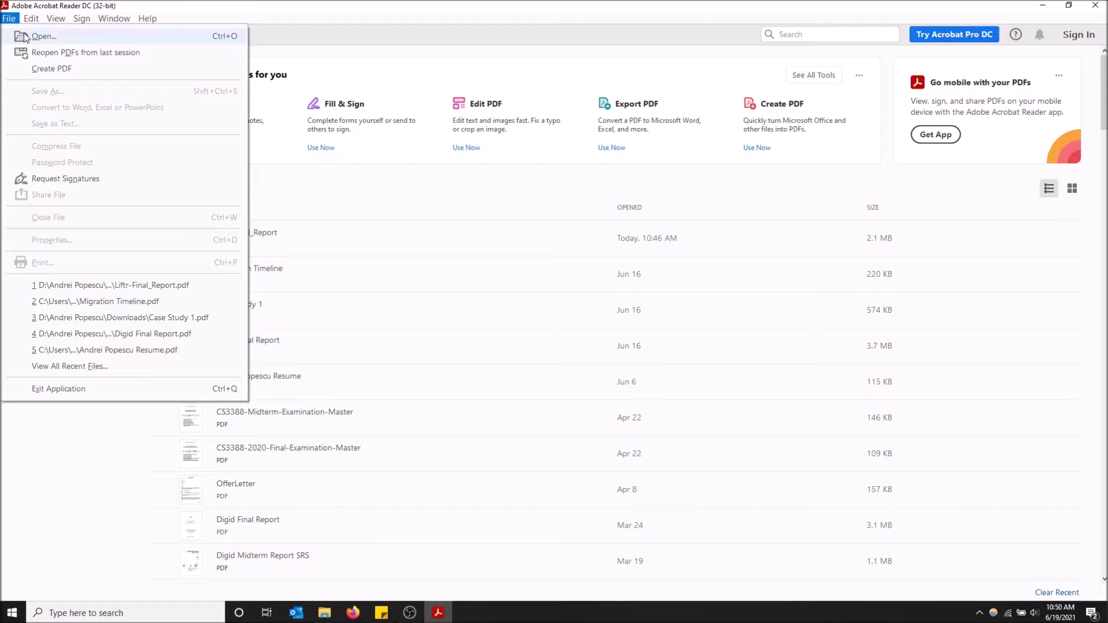
click(76, 37)
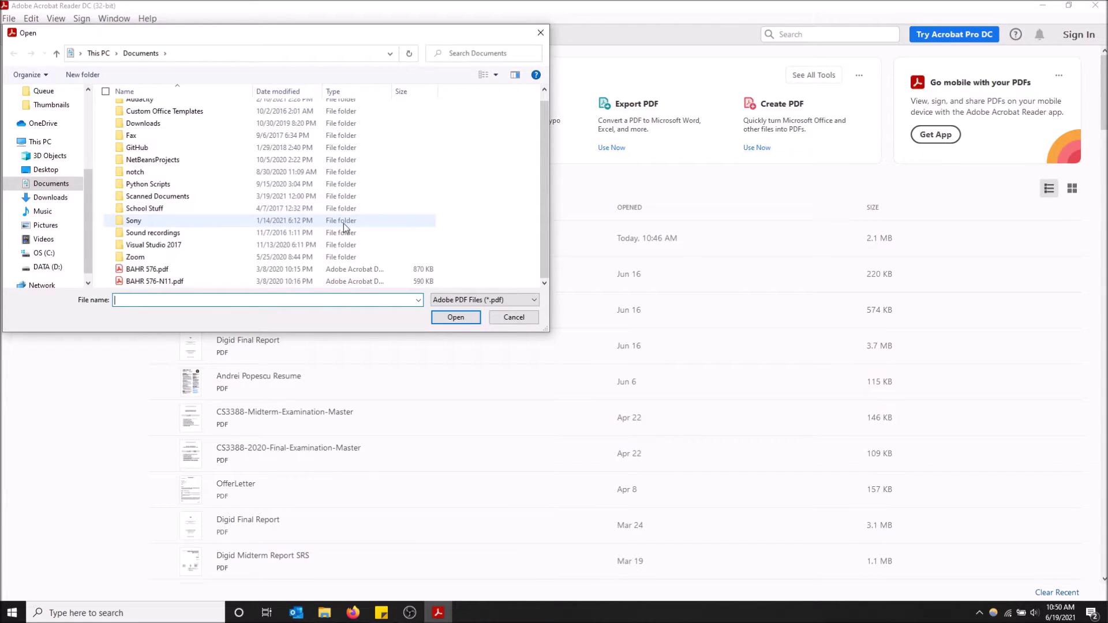
click(540, 32)
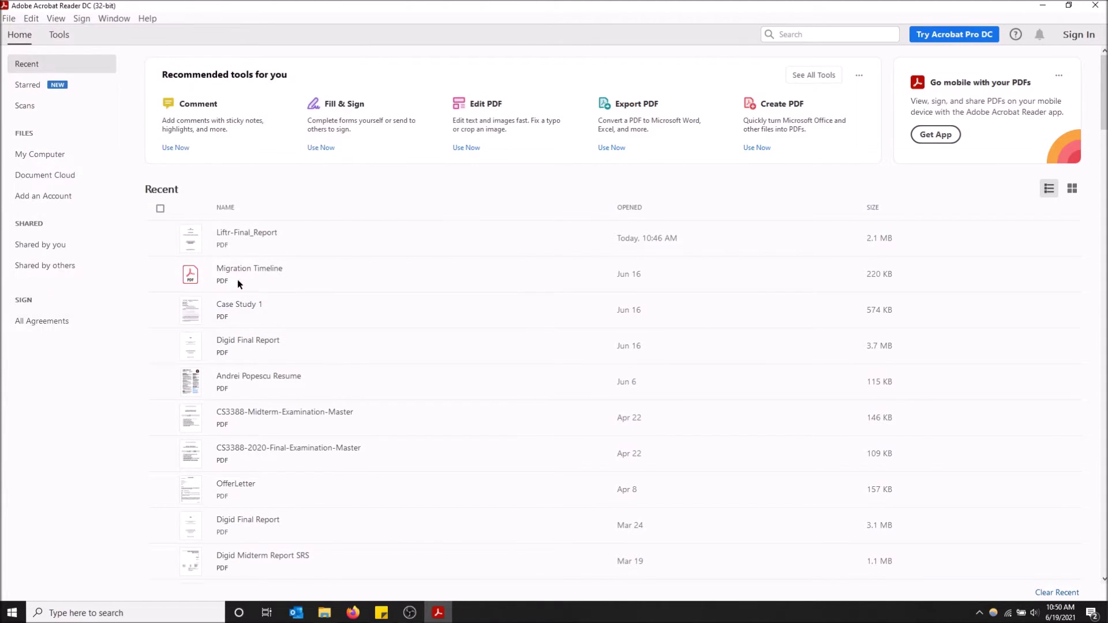
click(265, 235)
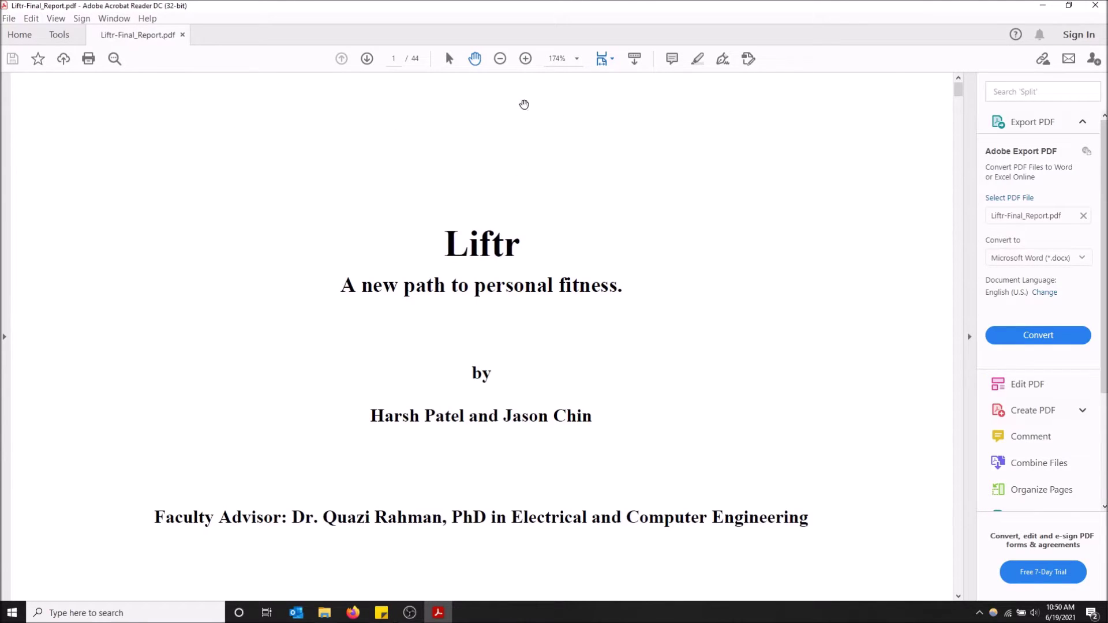
scroll(1049, 400, down, 3)
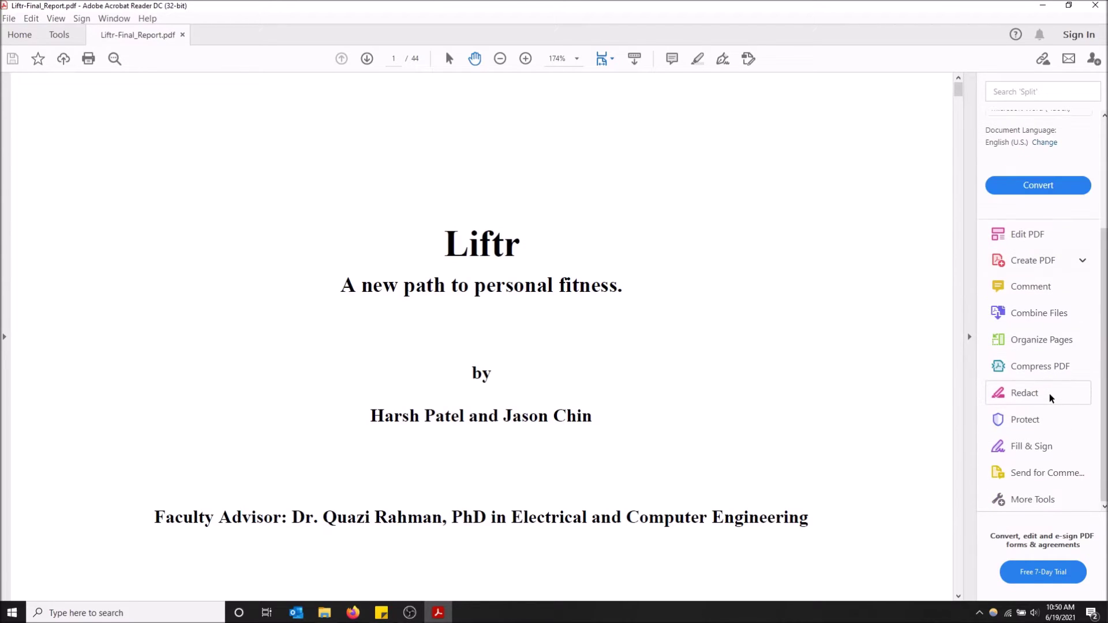
scroll(1026, 319, up, 2)
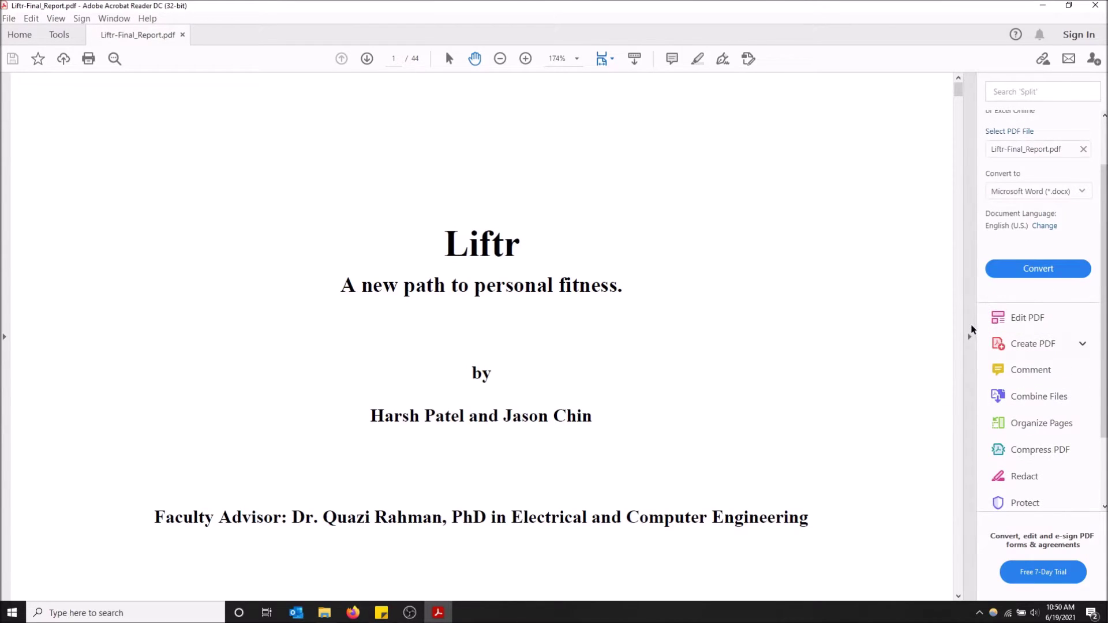
click(970, 334)
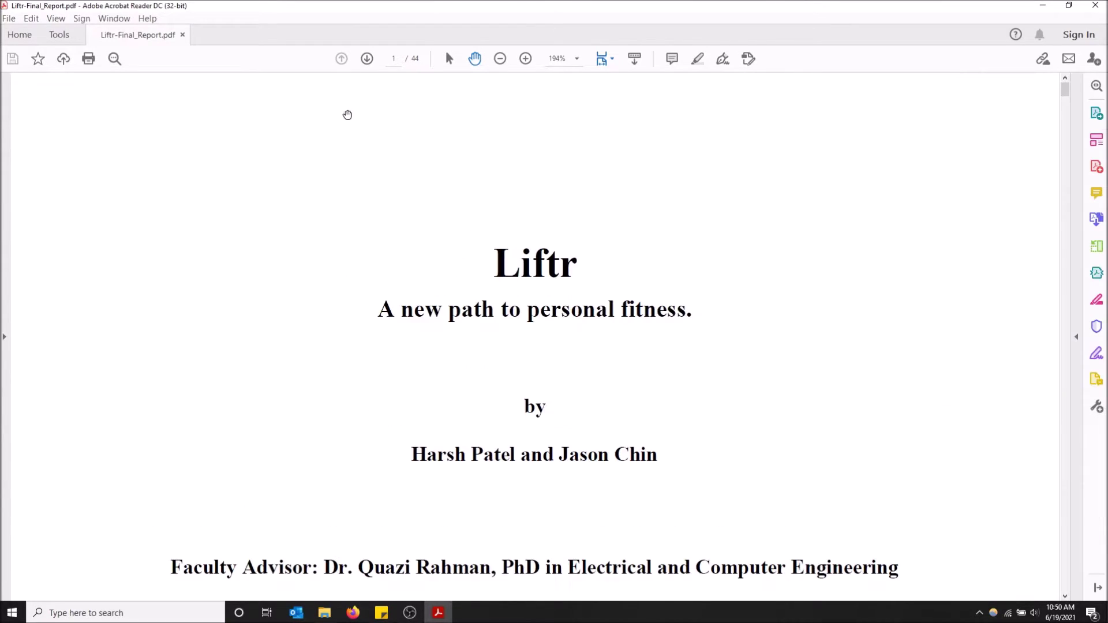
- Activate the Measuring Tool from Tools > Measure
click(62, 37)
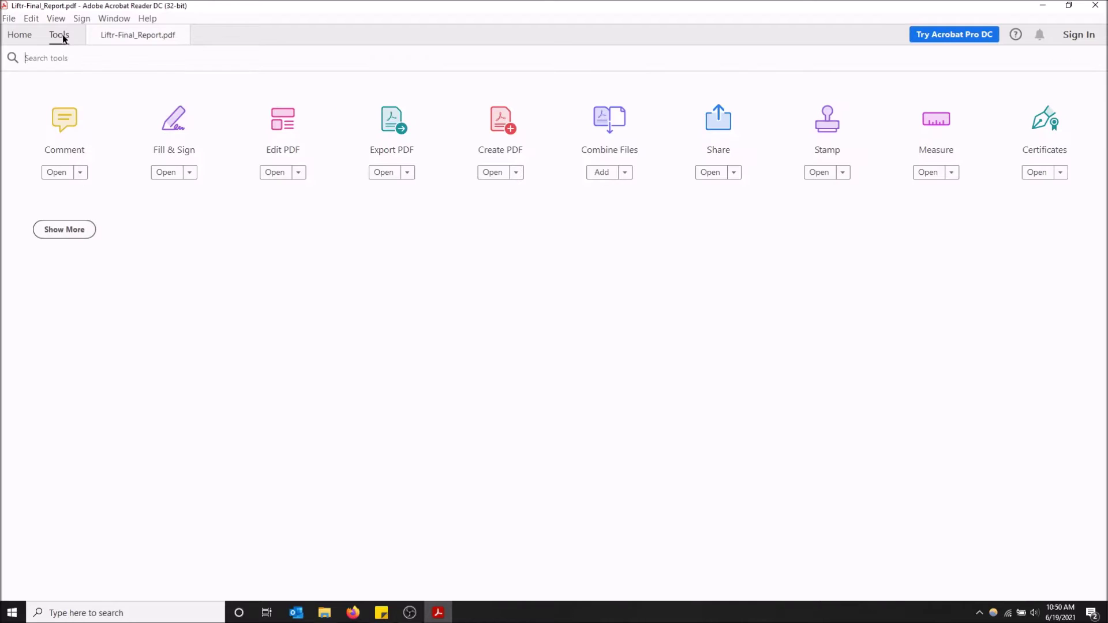
click(942, 130)
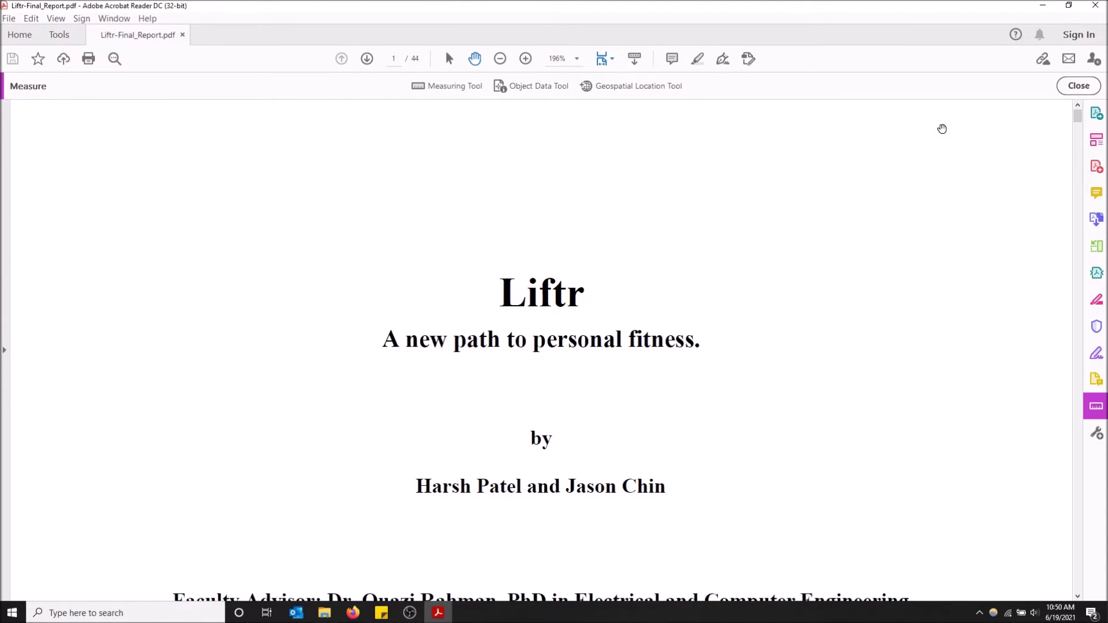
click(455, 88)
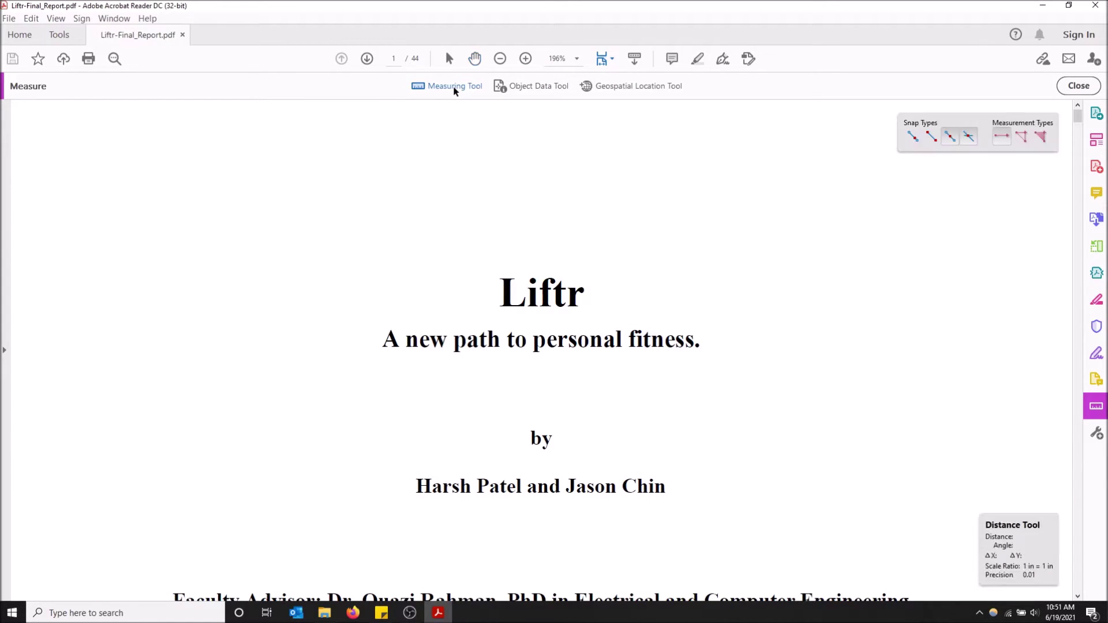
- Enable snap to paths and place the 1.77, 1.47 and 0.62-inch distance arrows
click(914, 137)
click(722, 159)
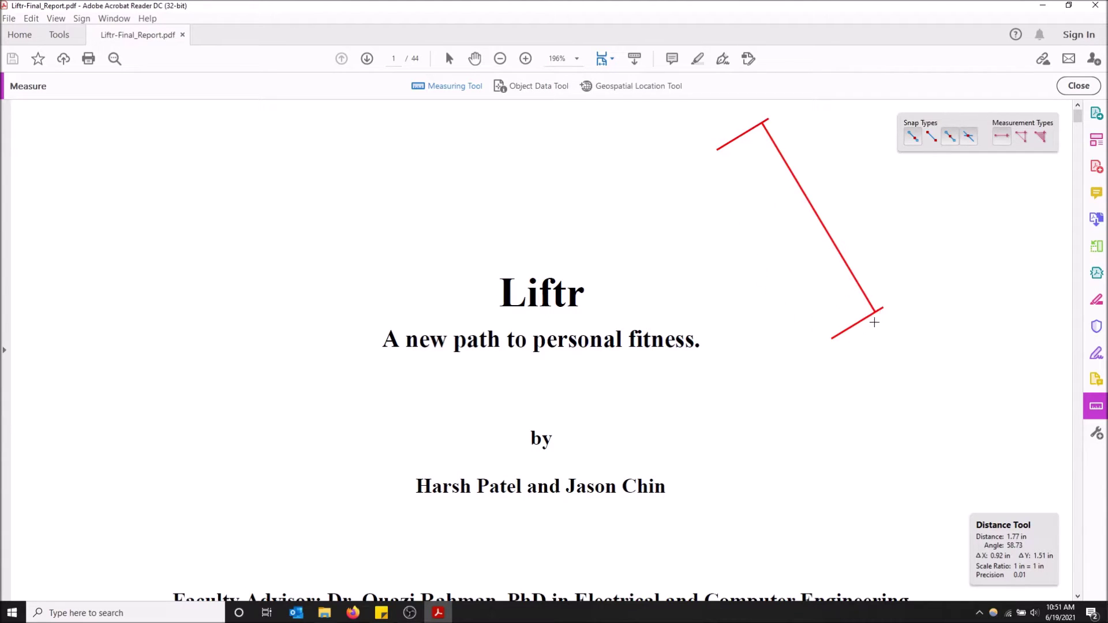
click(876, 313)
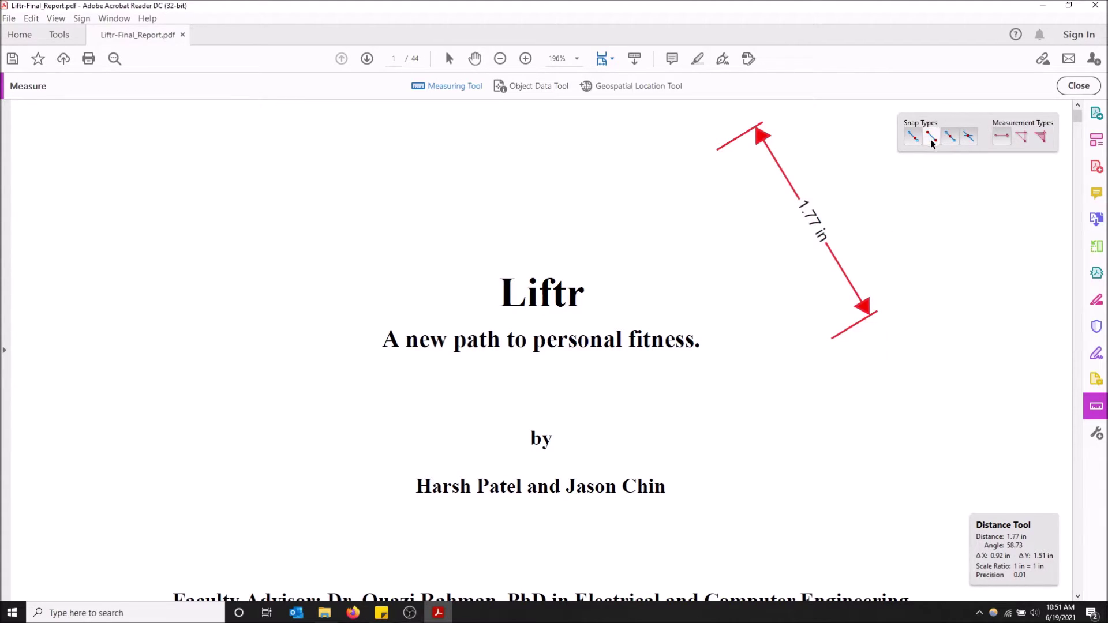
click(428, 145)
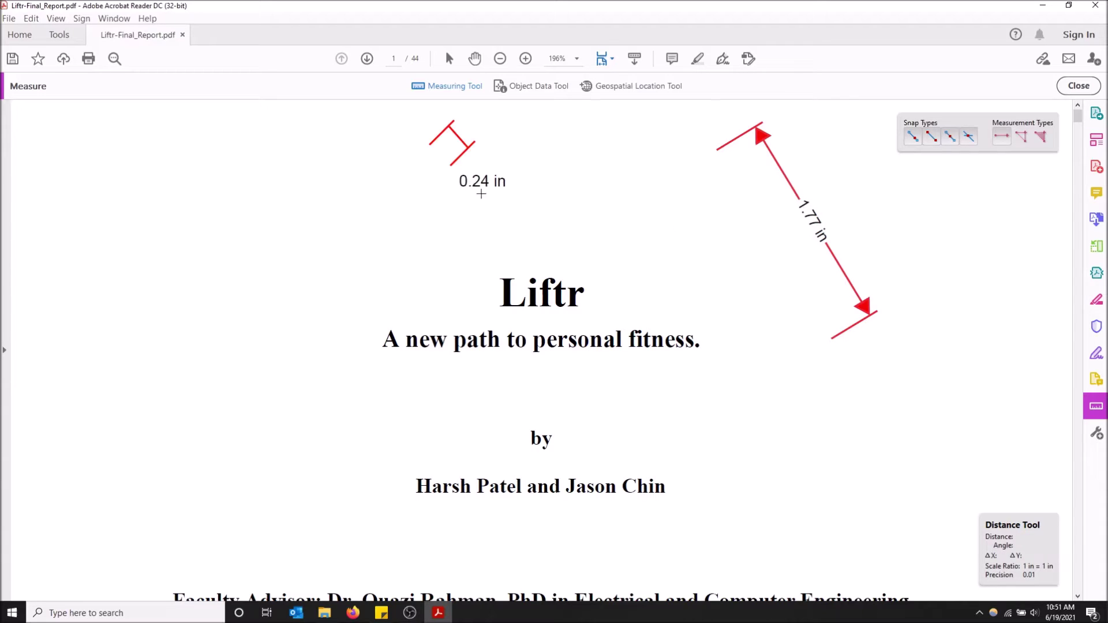
click(594, 232)
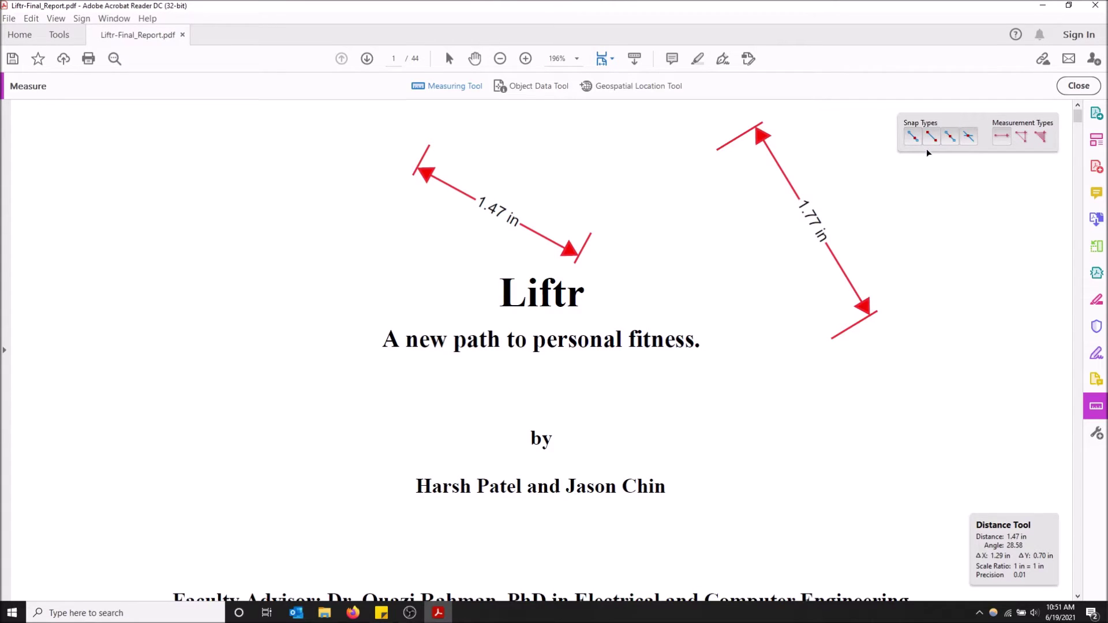
click(988, 211)
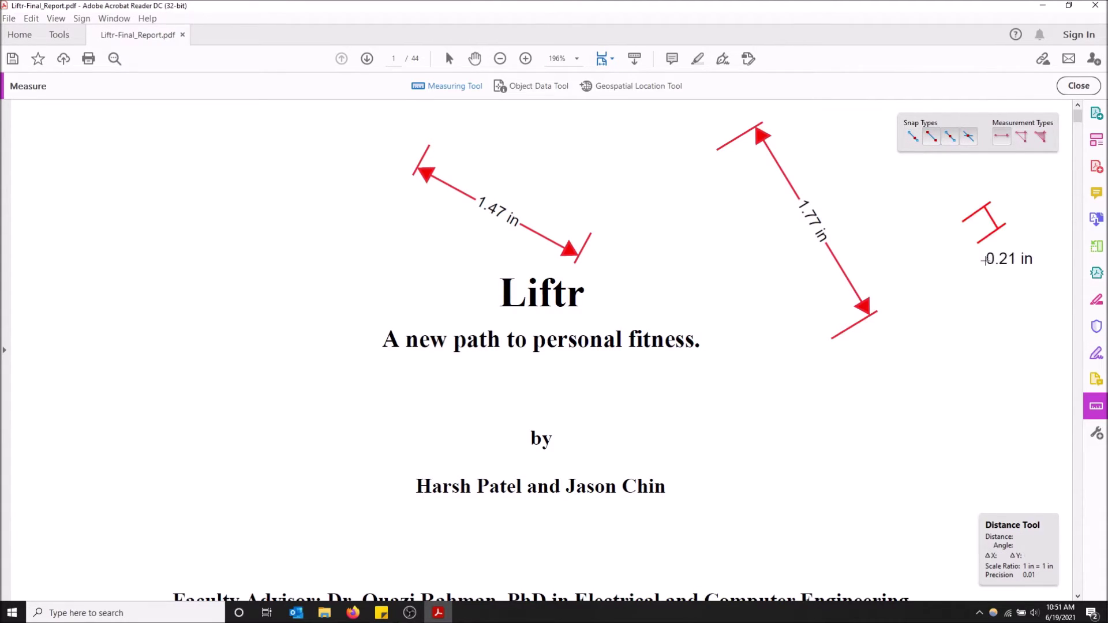
click(995, 295)
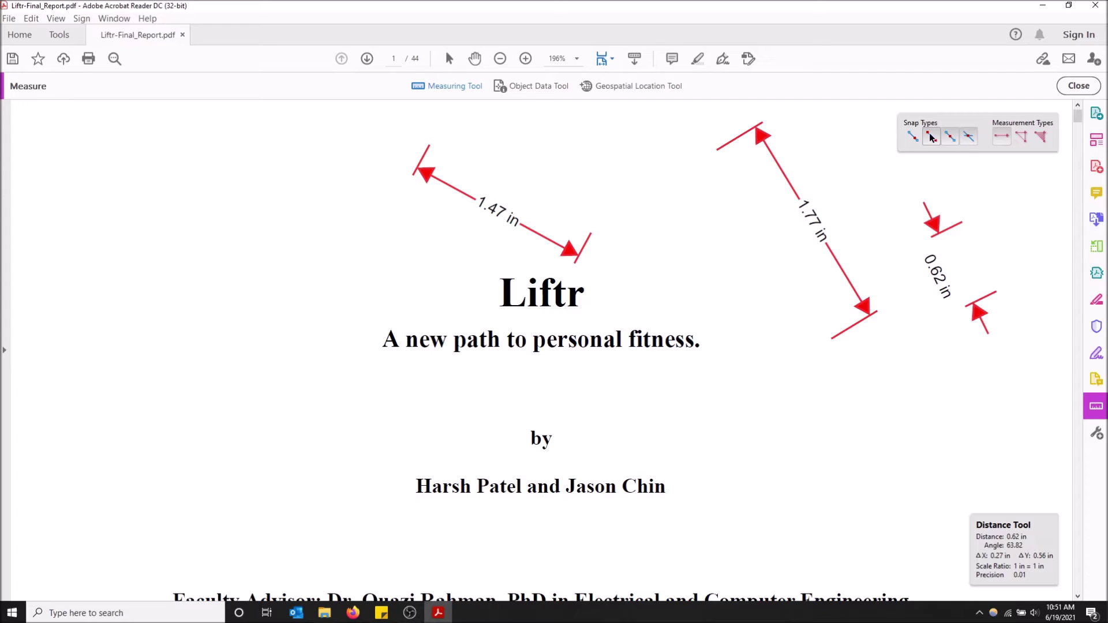
- Add two 0.84-inch arrows and a 1.01-inch arrow lower on the cover
click(788, 365)
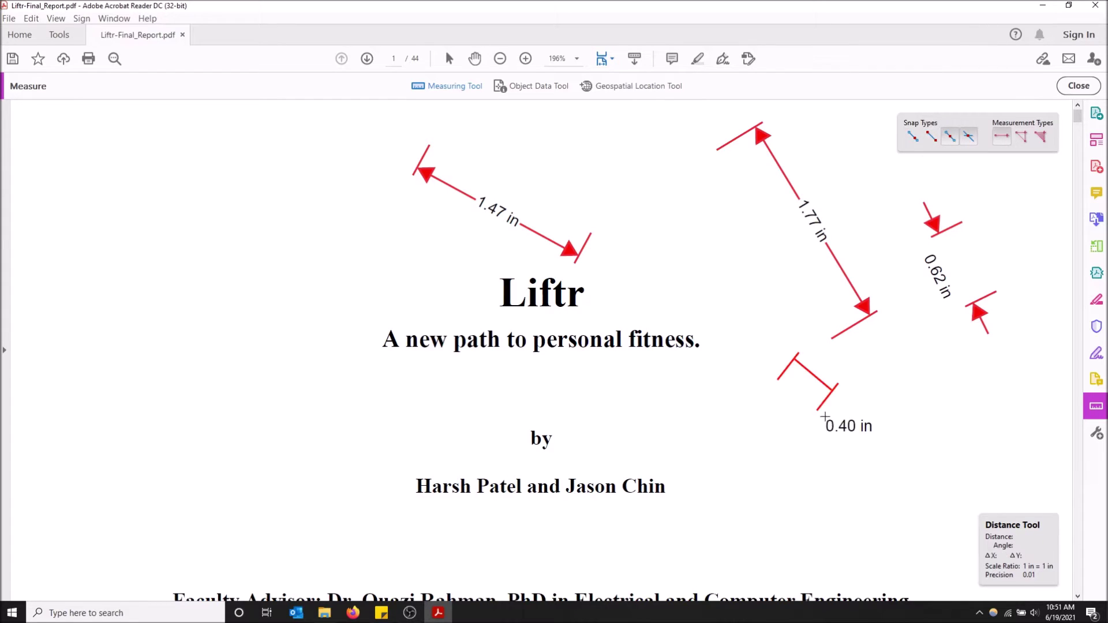
click(871, 443)
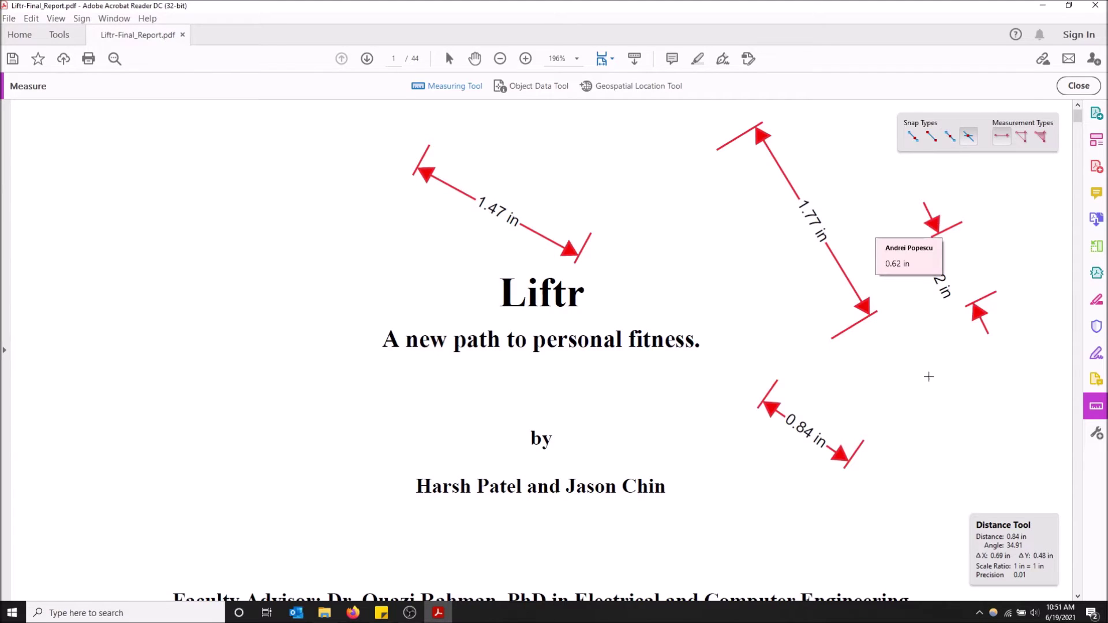
click(909, 399)
click(987, 470)
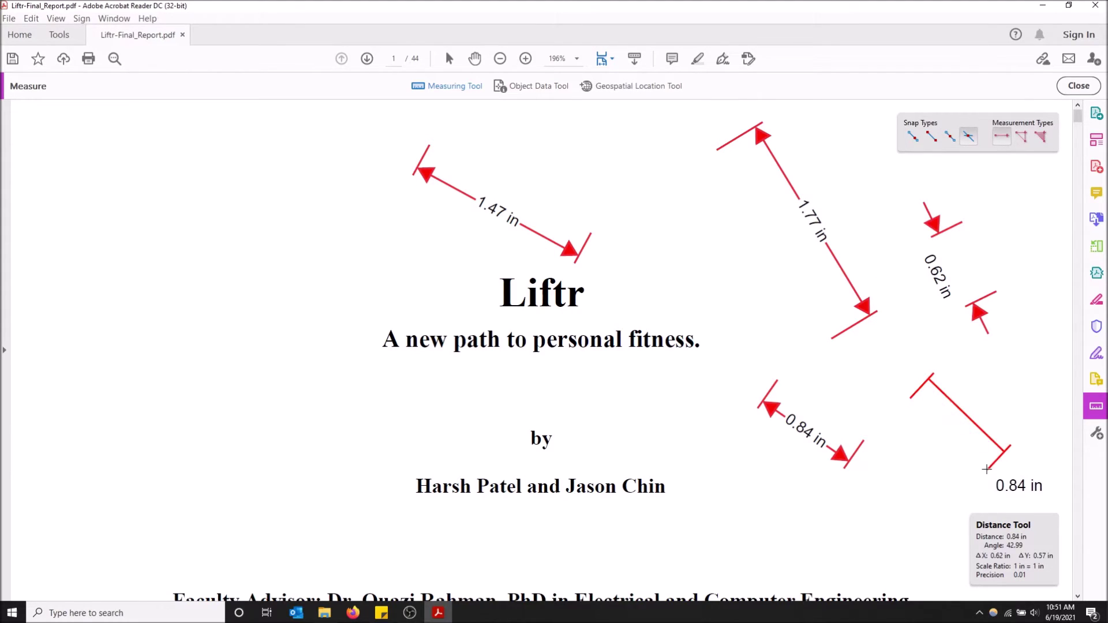
click(974, 465)
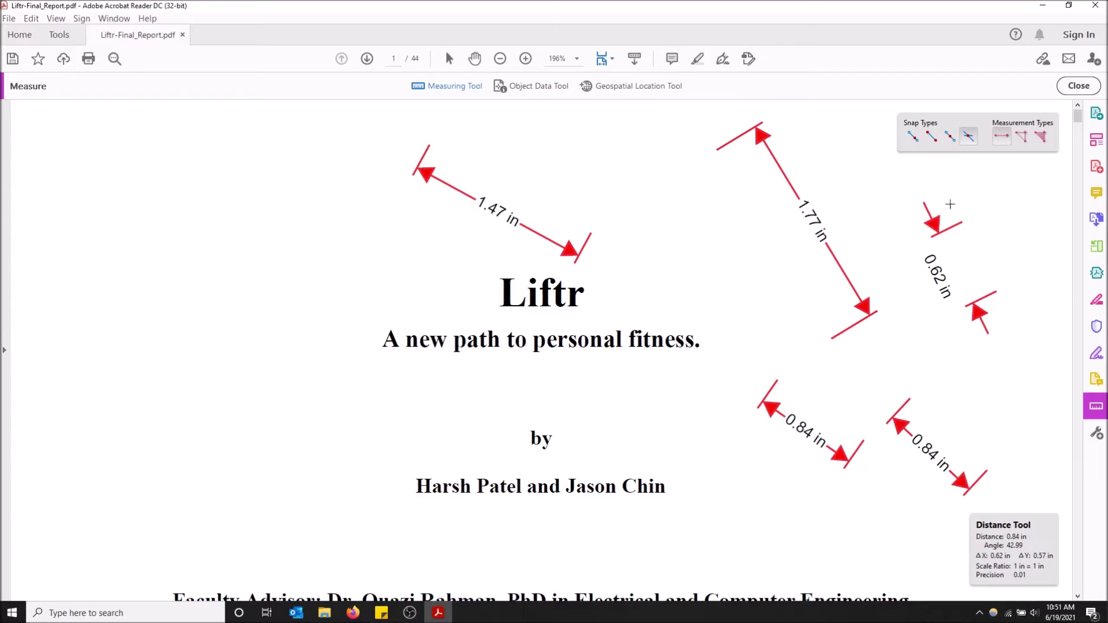
click(645, 190)
click(680, 232)
click(713, 317)
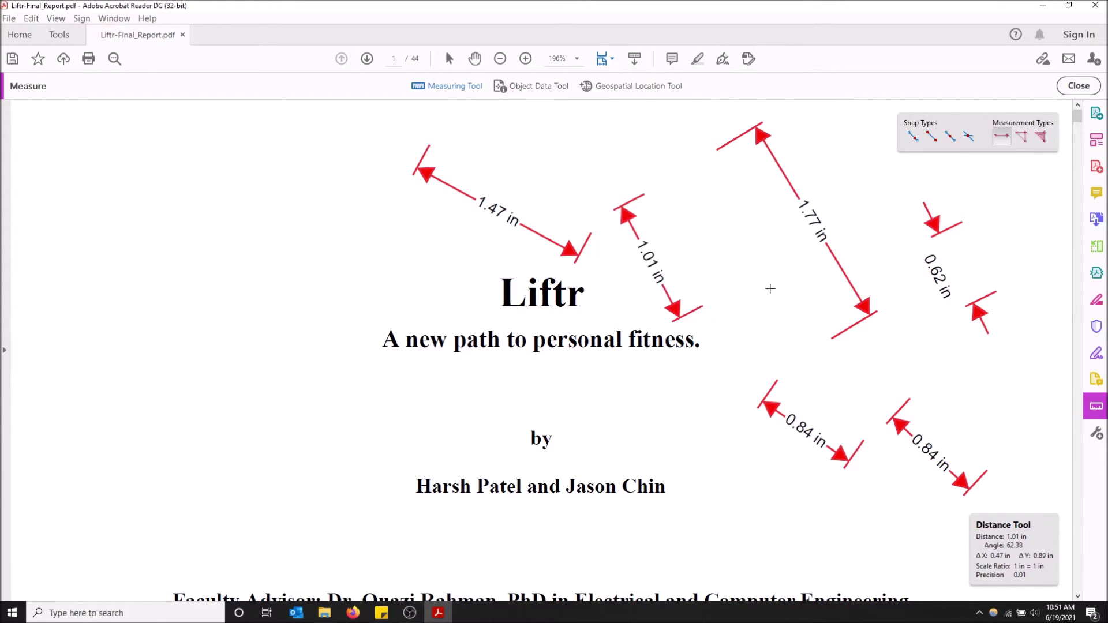
- Use the Perimeter type to trace a 6.60-inch zigzag line left of the title
click(1021, 137)
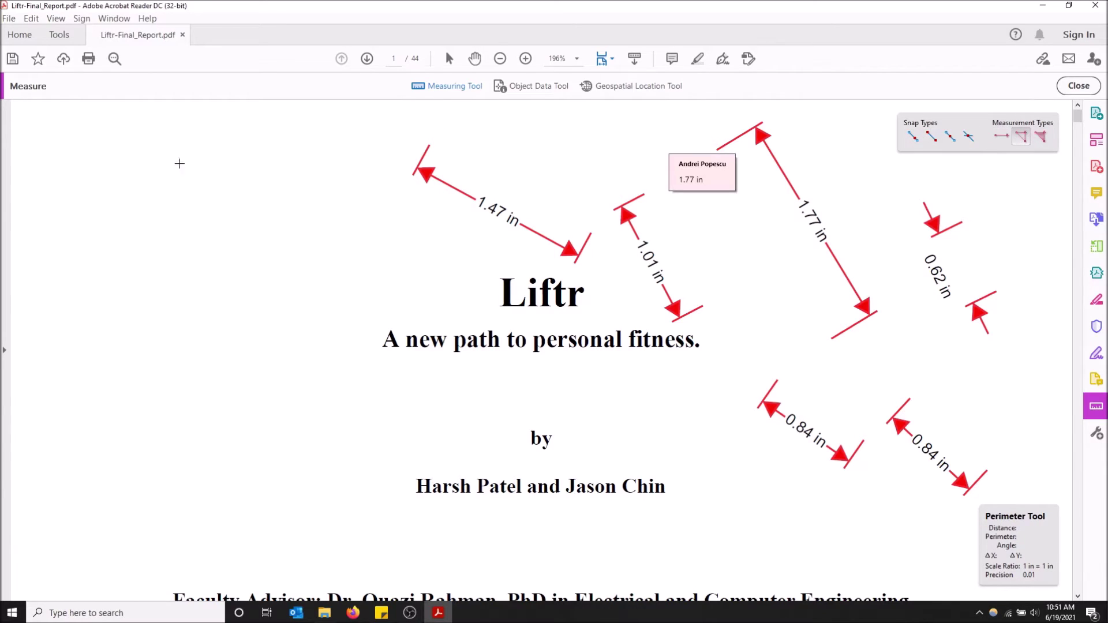
click(114, 171)
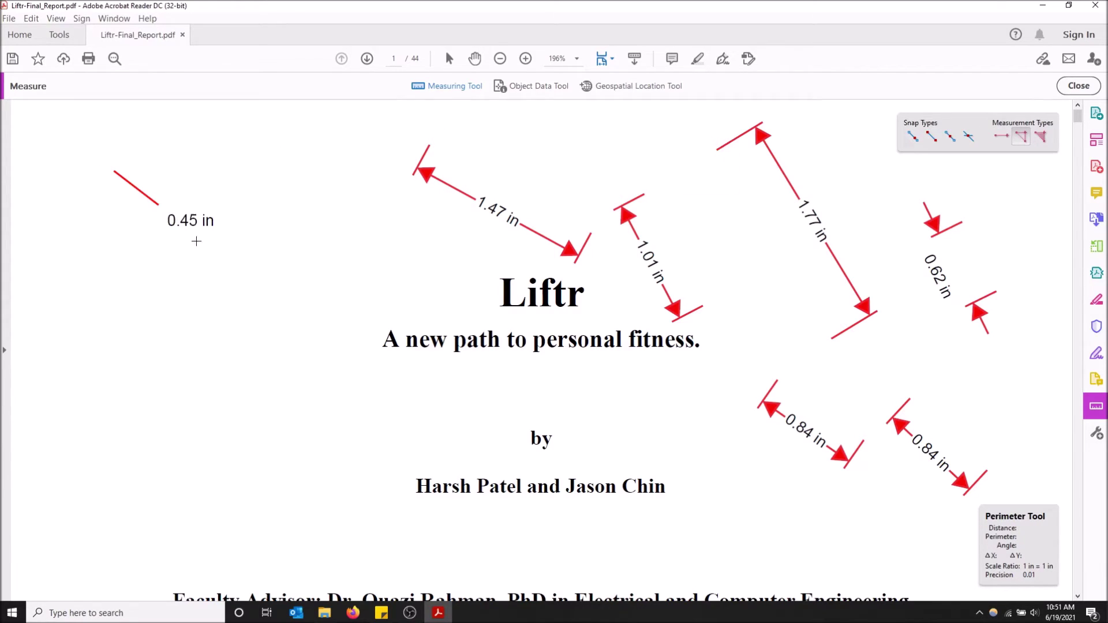
click(240, 269)
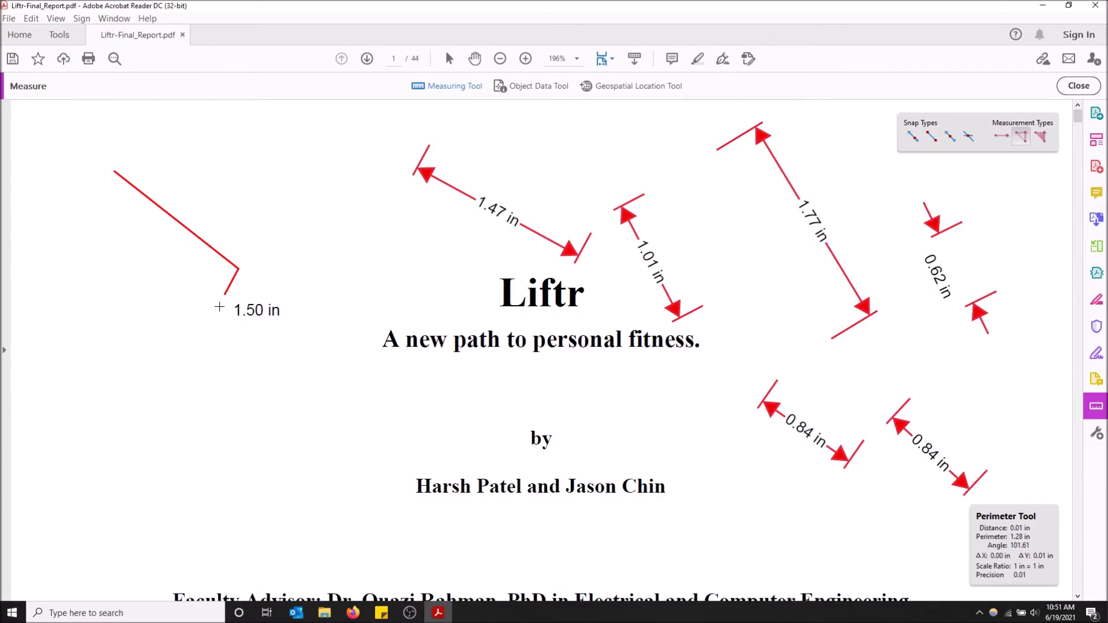
click(190, 380)
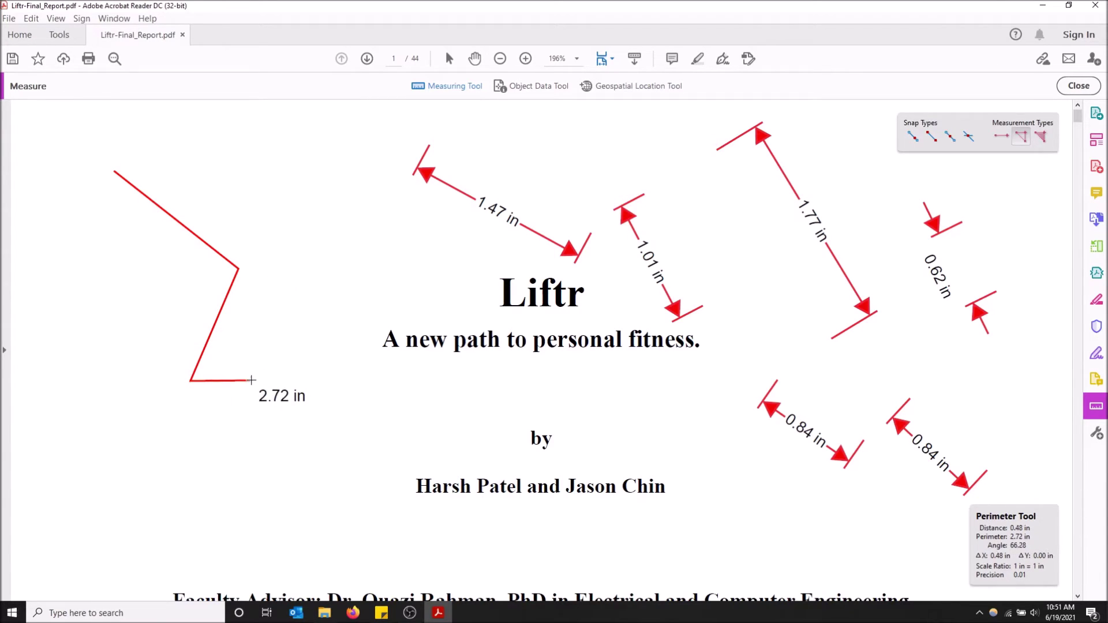
right_click(253, 382)
click(246, 424)
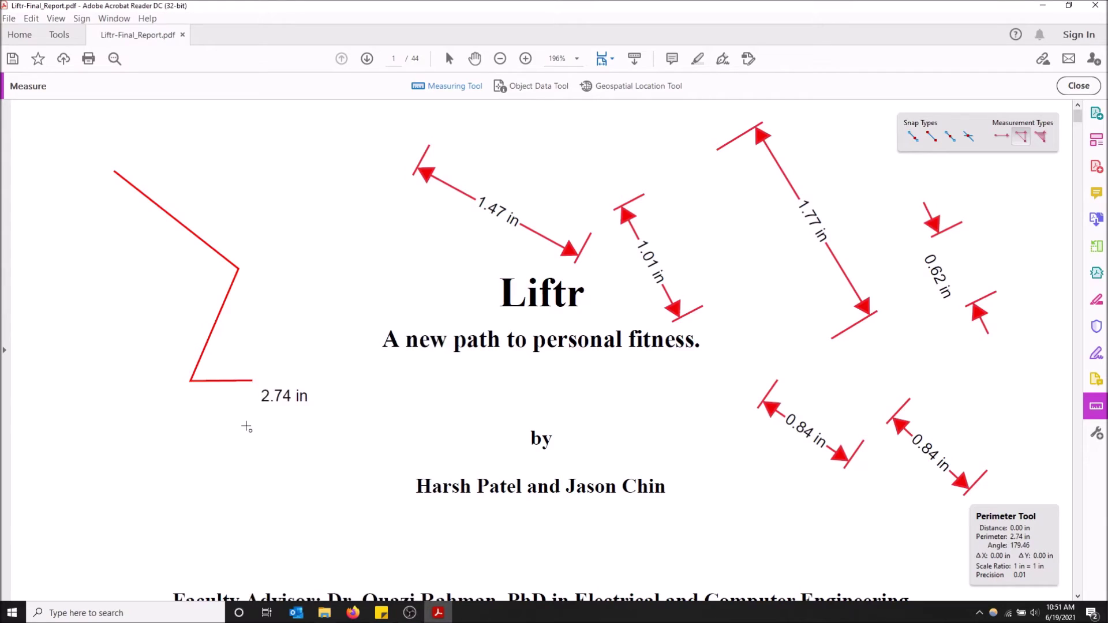
click(1021, 137)
click(1001, 136)
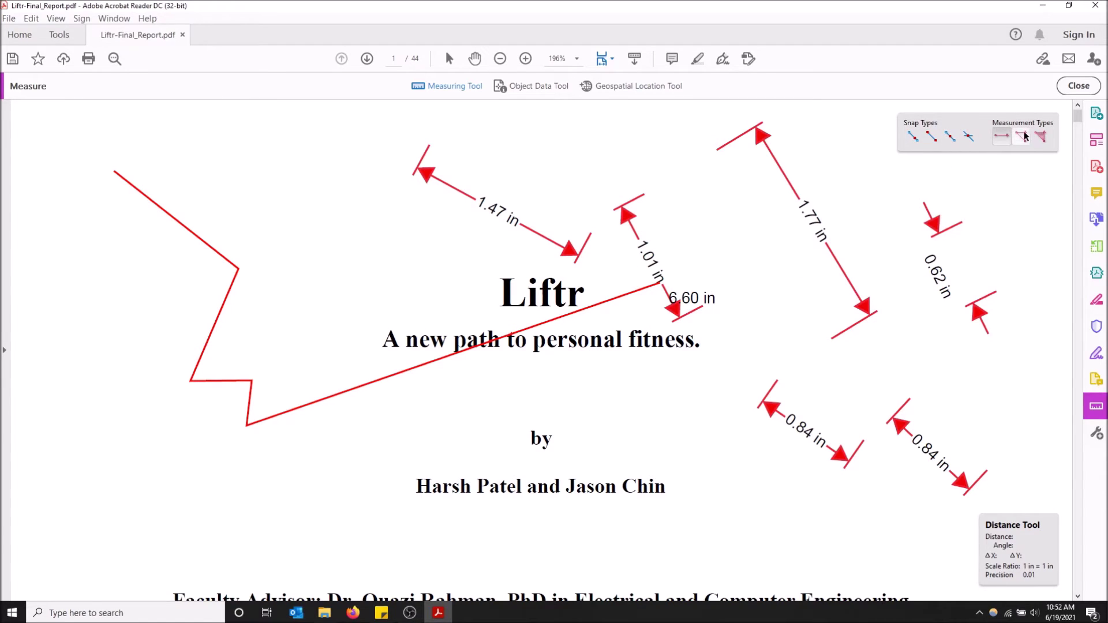
click(1021, 138)
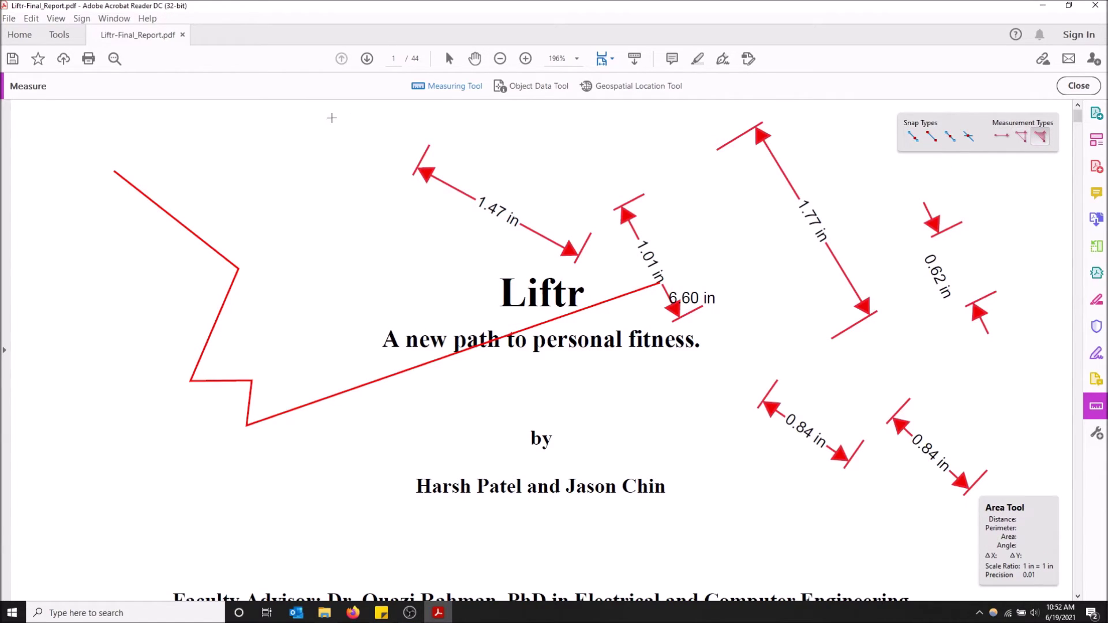
- Outline four area corners left of the title, then cancel the outline with Esc
click(295, 145)
click(353, 250)
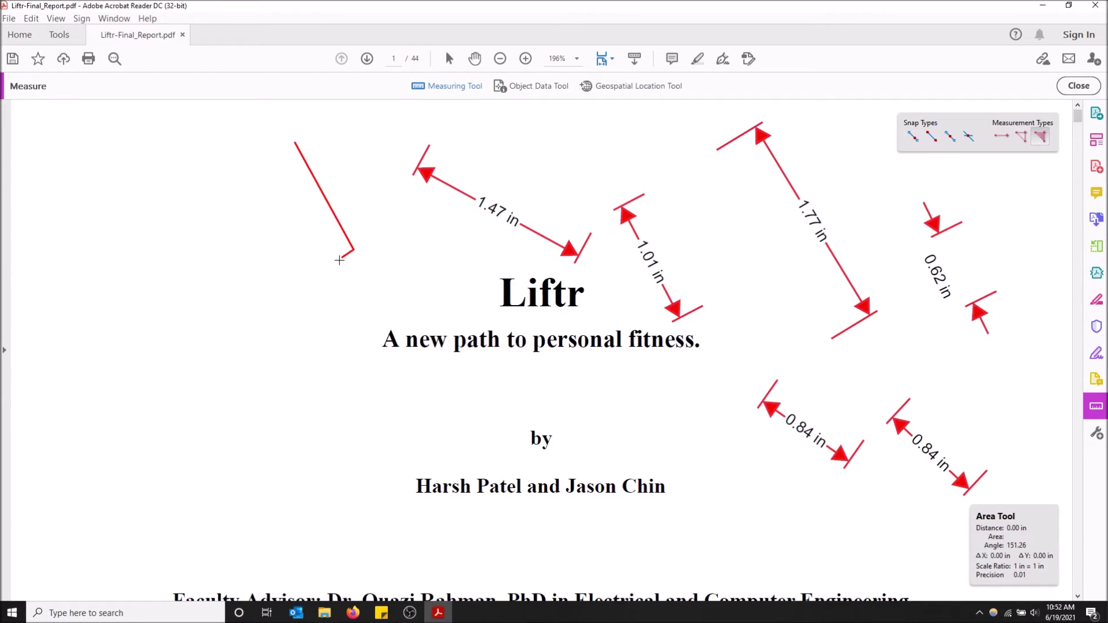
click(267, 318)
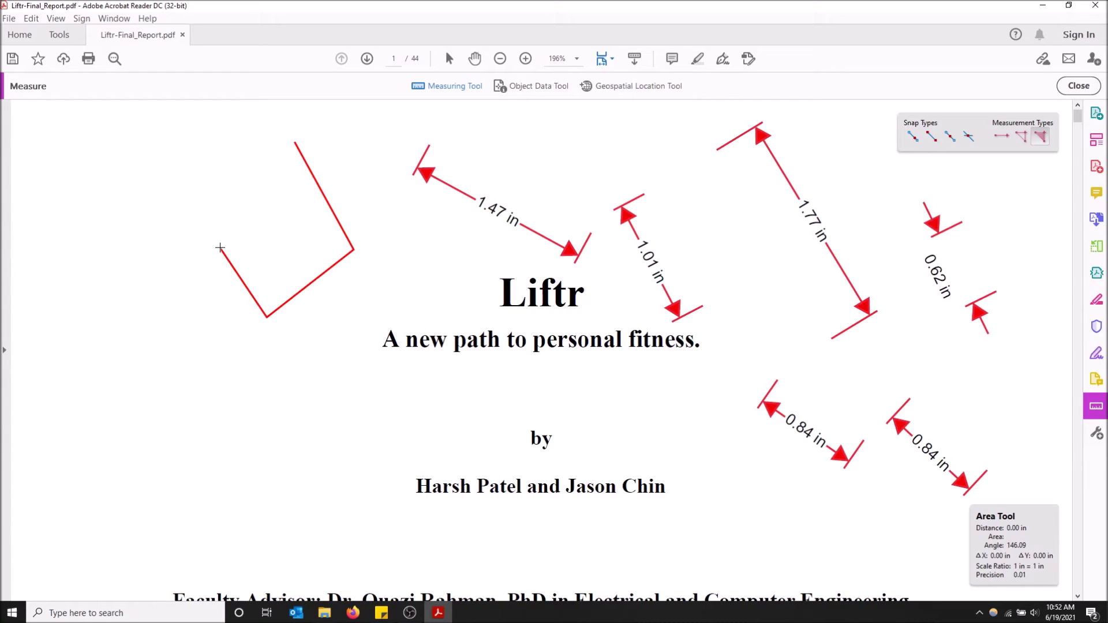
click(200, 194)
key(Escape)
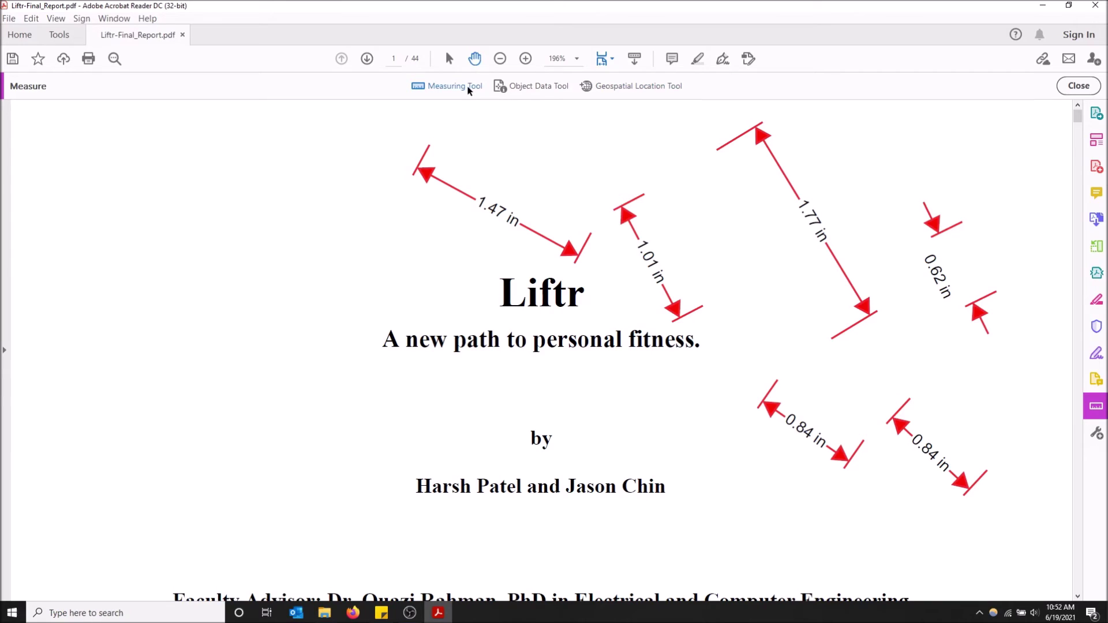
- Reactivate the Measuring Tool with the Distance measurement type
click(468, 90)
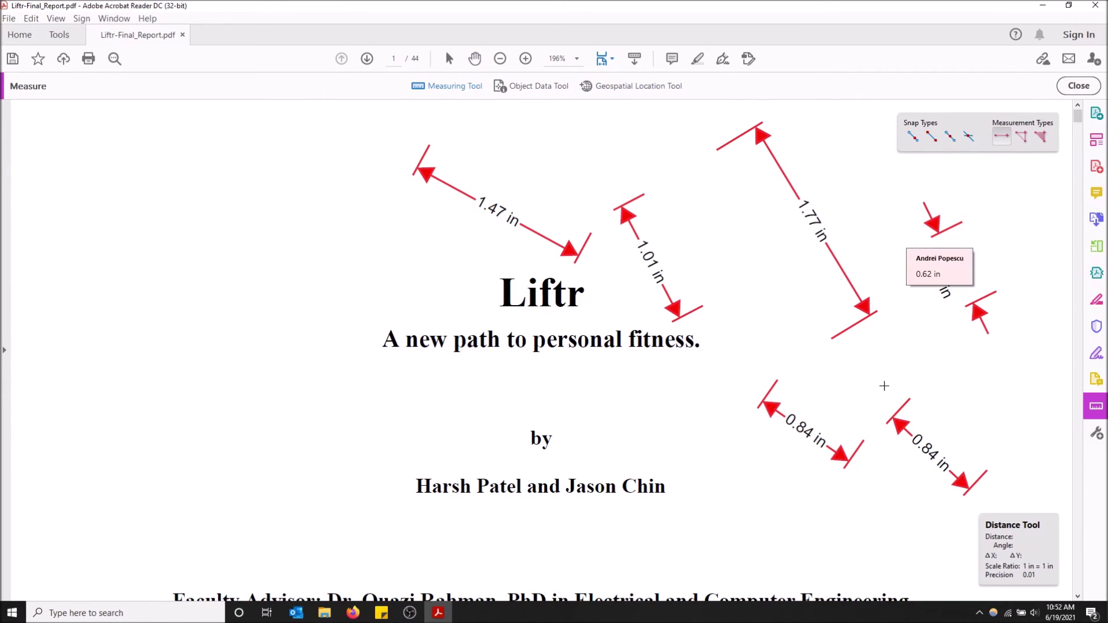
scroll(883, 386, down, 2)
scroll(883, 385, down, 2)
scroll(884, 385, up, 2)
scroll(884, 385, up, 2)
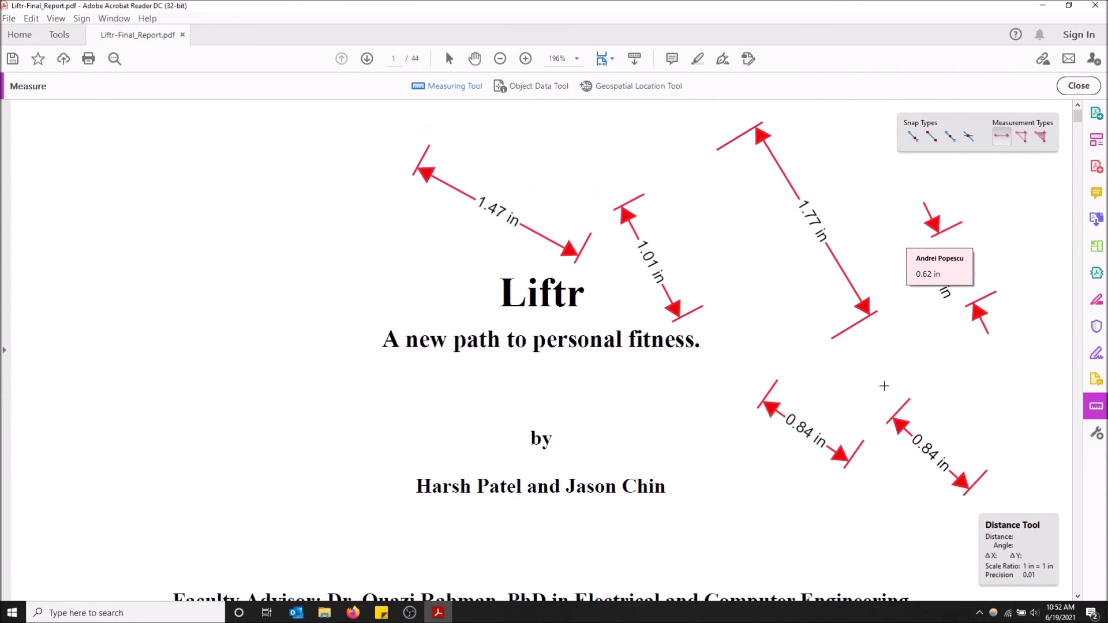